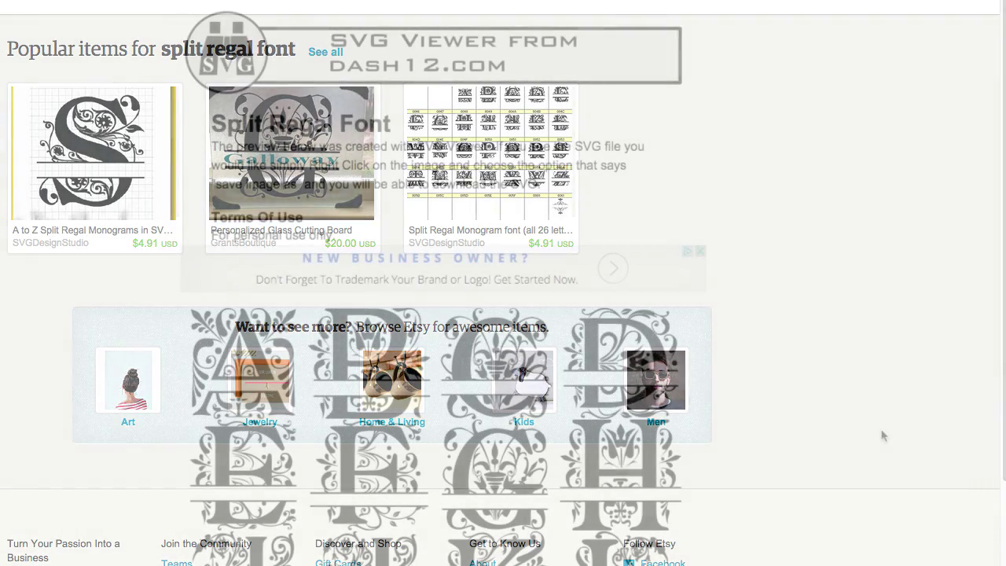
Step: Scroll down Dash12's SVG Viewer page to the Split Regal Font monogram alphabet preview
scroll(882, 436, "down", 3)
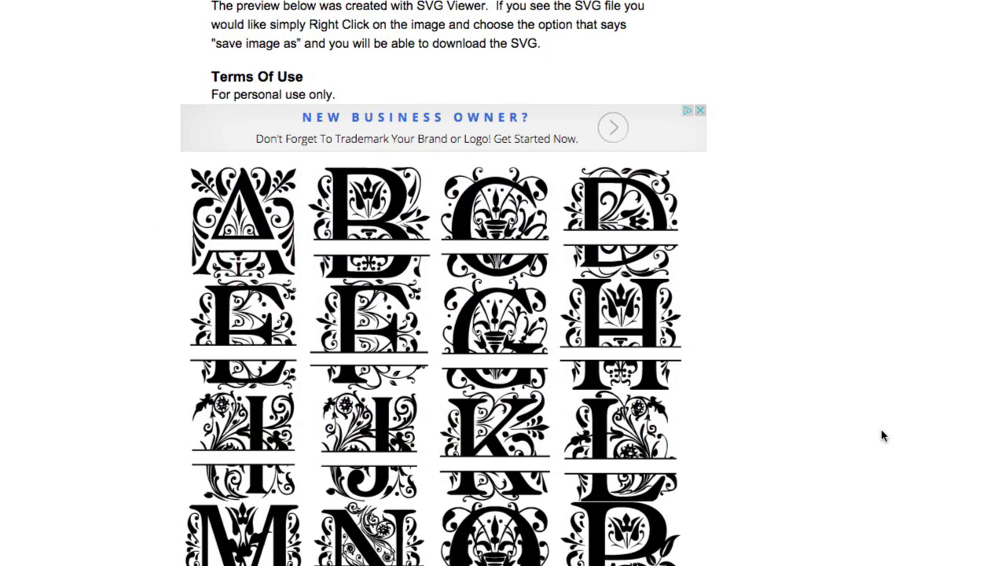
scroll(882, 437, "down", 1)
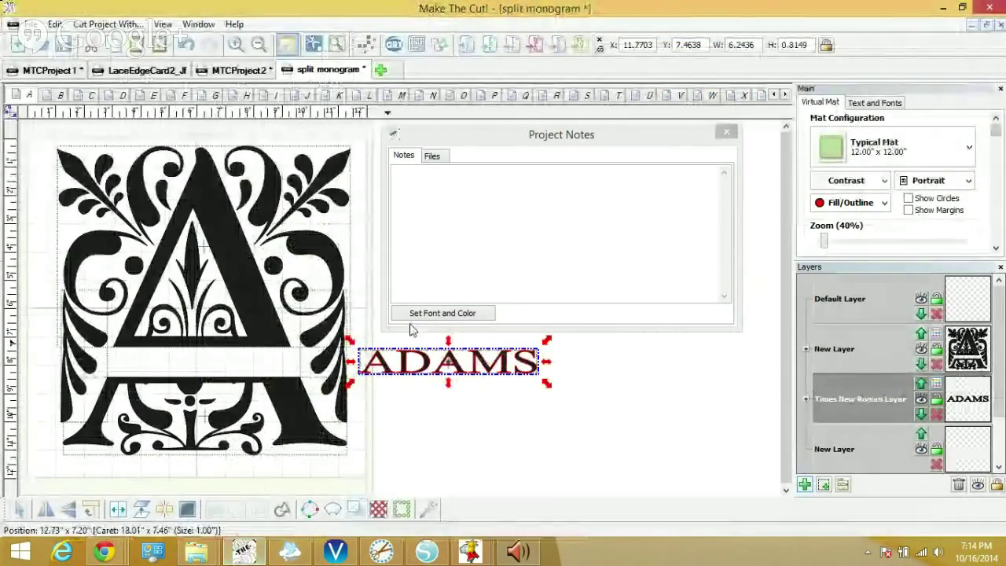
Step: Drag the Project Notes window off the monogram design
left_click_drag(462, 137, 492, 150)
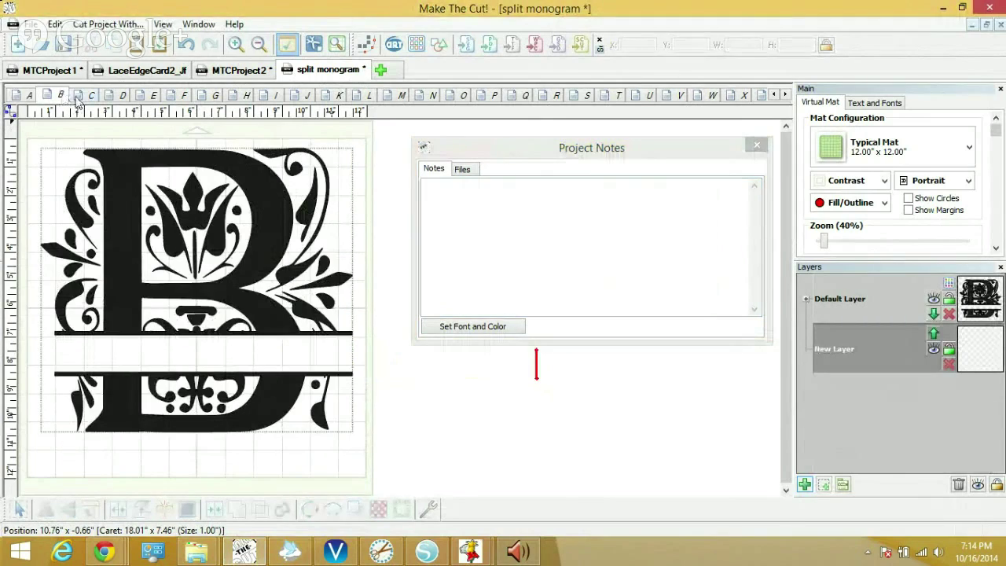
Step: Step through the monogram pages C to O, then return to page A with ADAMS
left_click(91, 96)
left_click(123, 96)
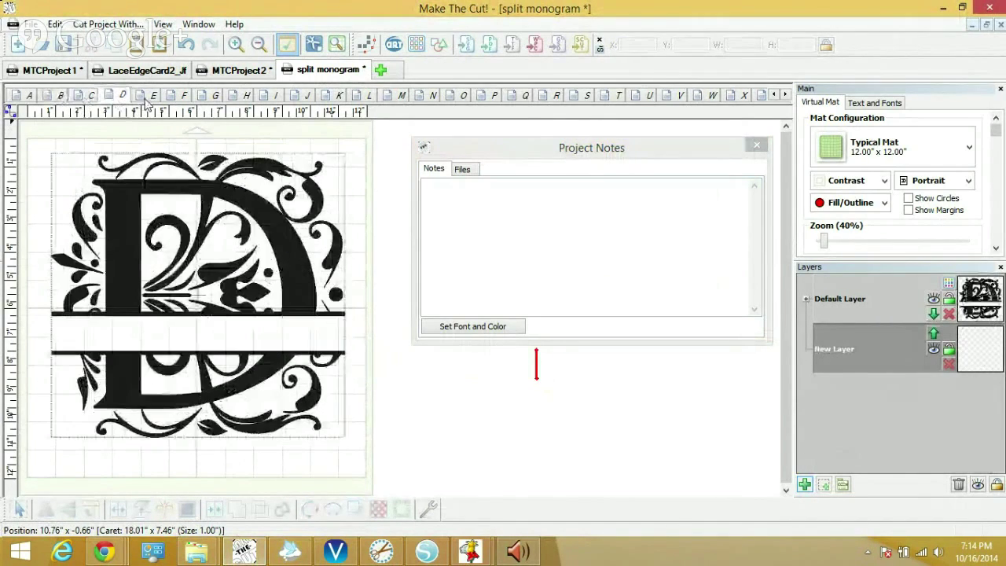
left_click(151, 96)
left_click(186, 96)
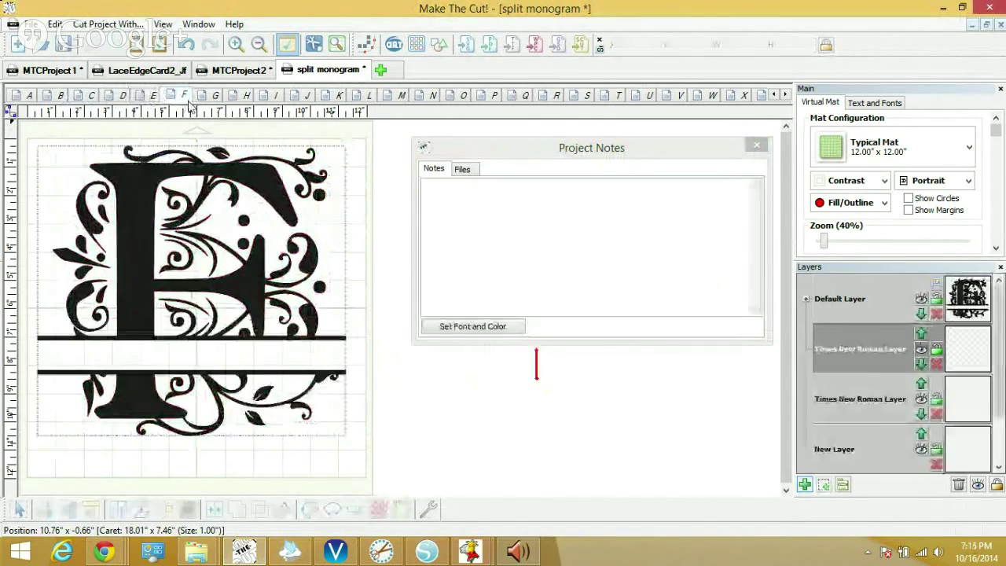
left_click(216, 96)
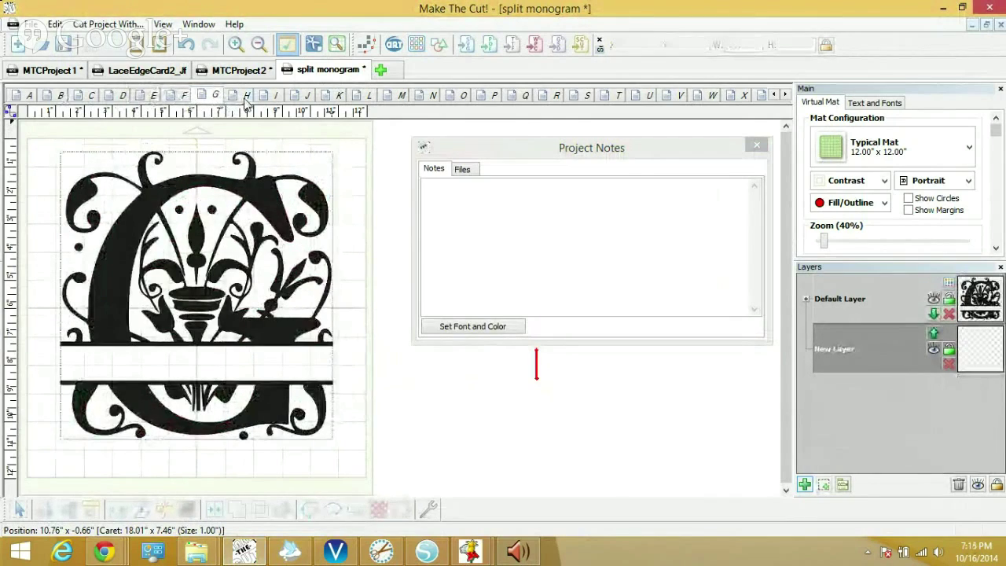
left_click(246, 96)
left_click(276, 96)
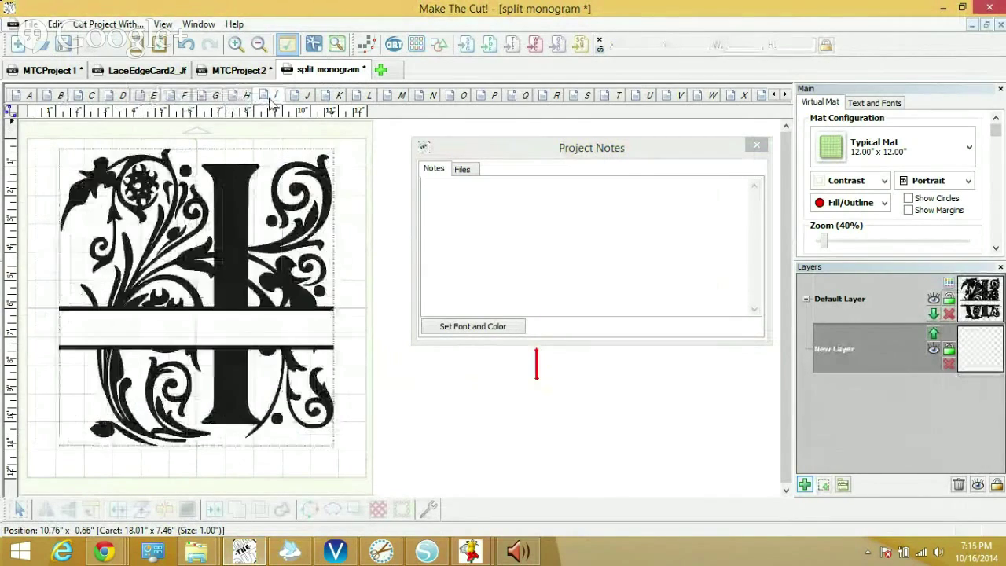
left_click(308, 96)
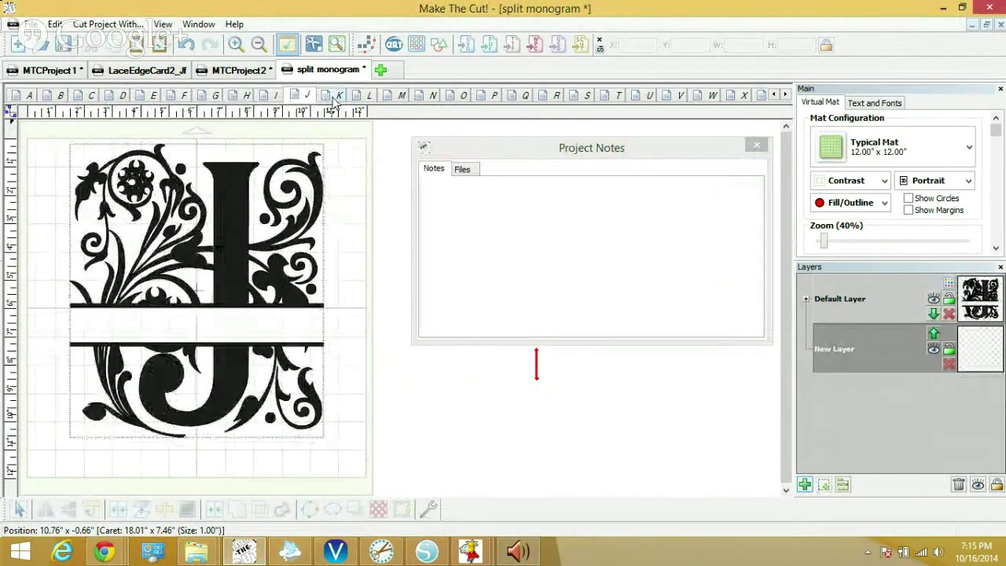
left_click(338, 96)
left_click(370, 96)
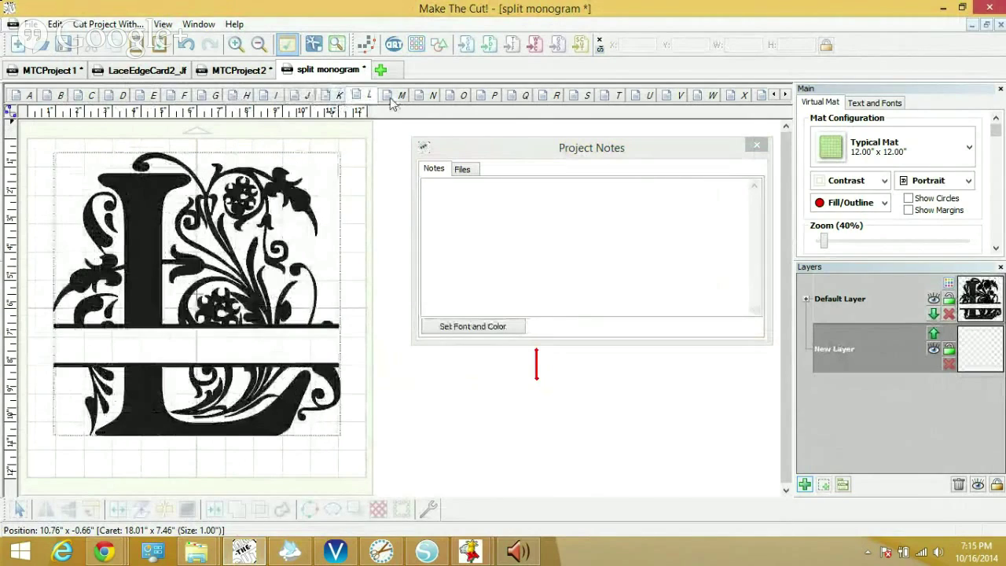
left_click(401, 96)
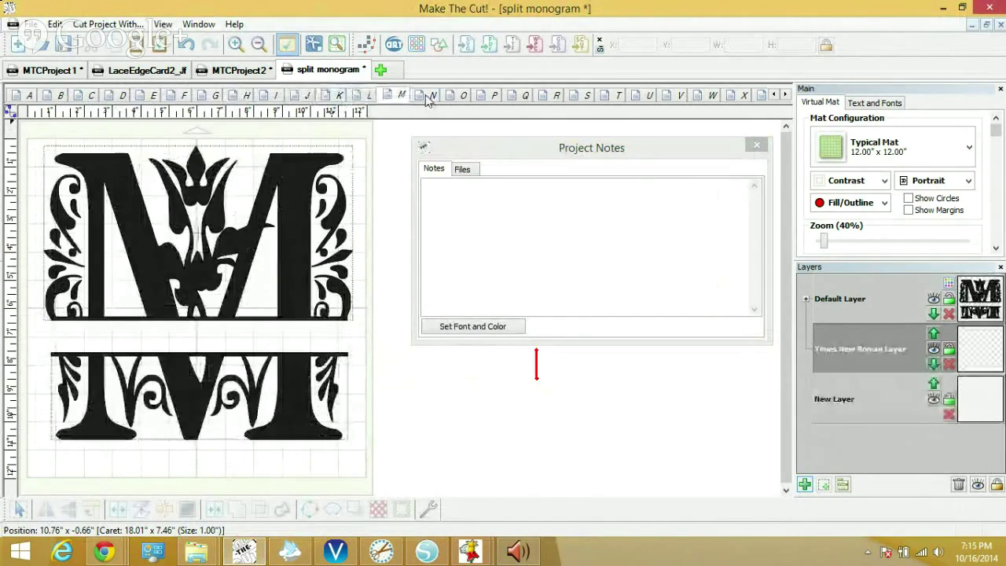
left_click(431, 96)
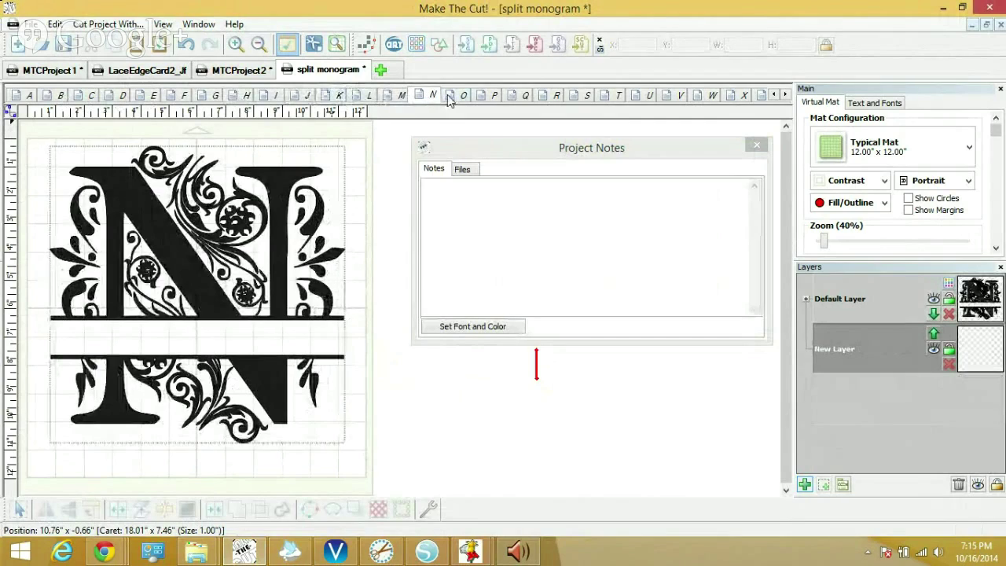
left_click(463, 96)
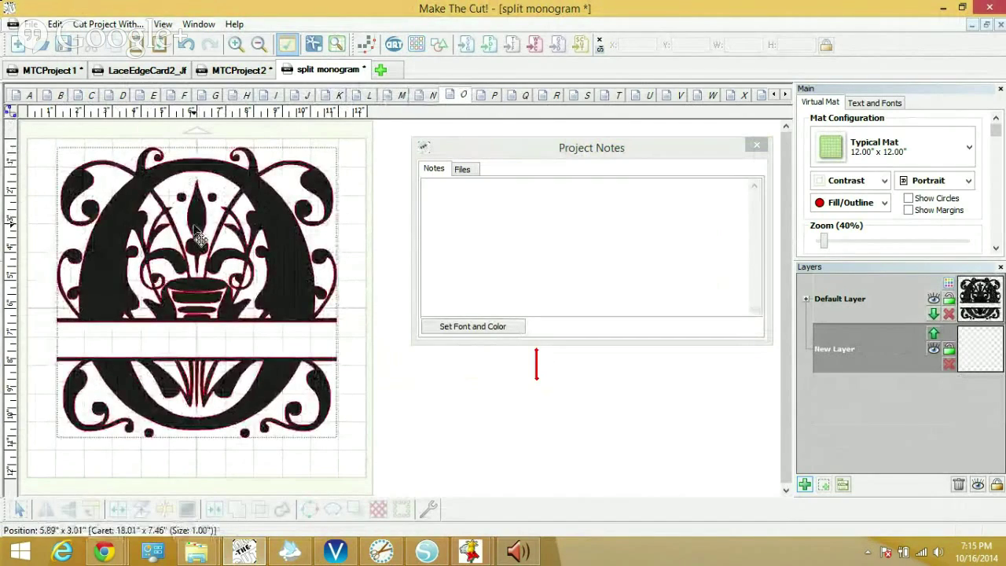
left_click(29, 97)
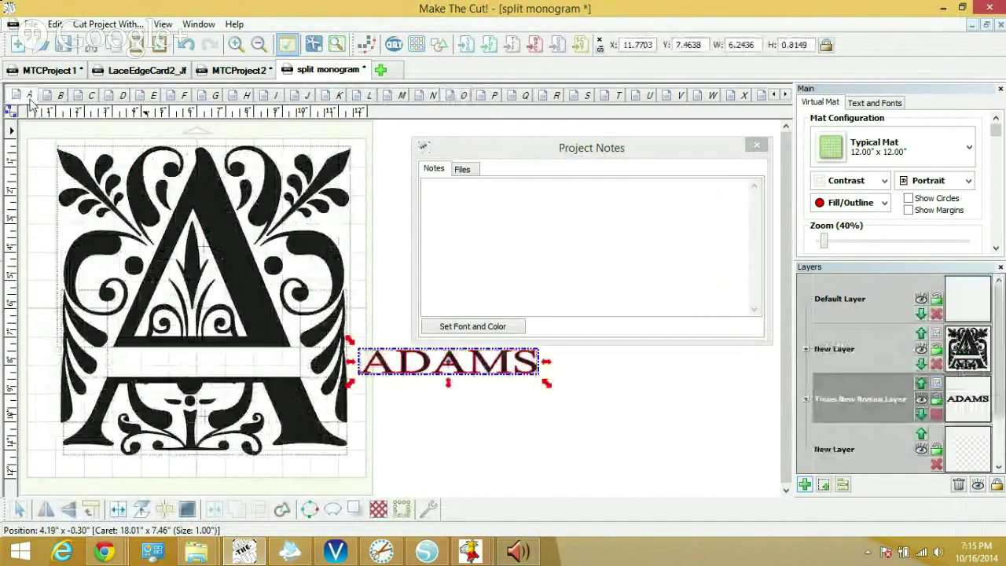
Step: Search the Make The Cut Gallery for the split monogram, entered with a typo
left_click(418, 51)
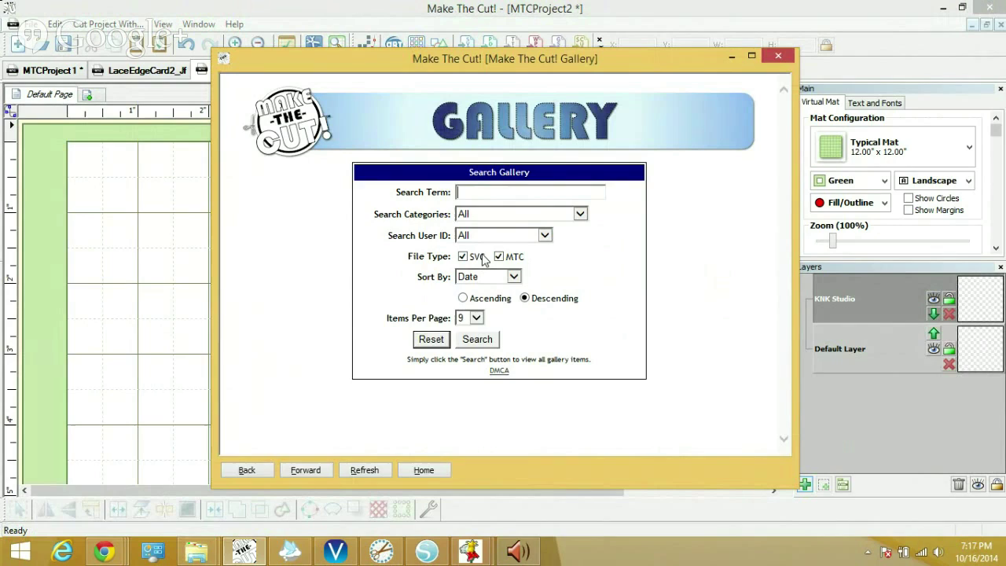
type("pllit monogram")
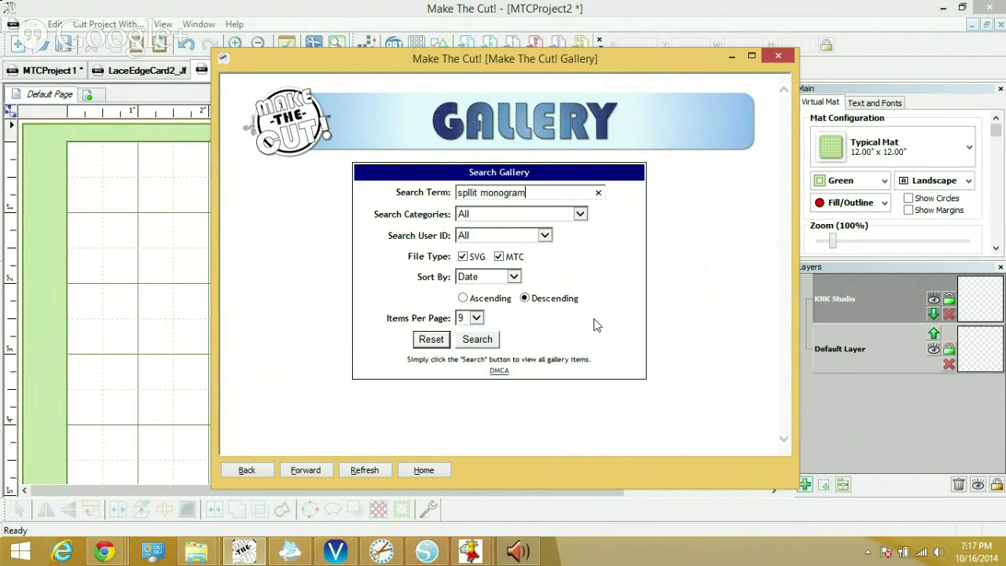
left_click(485, 342)
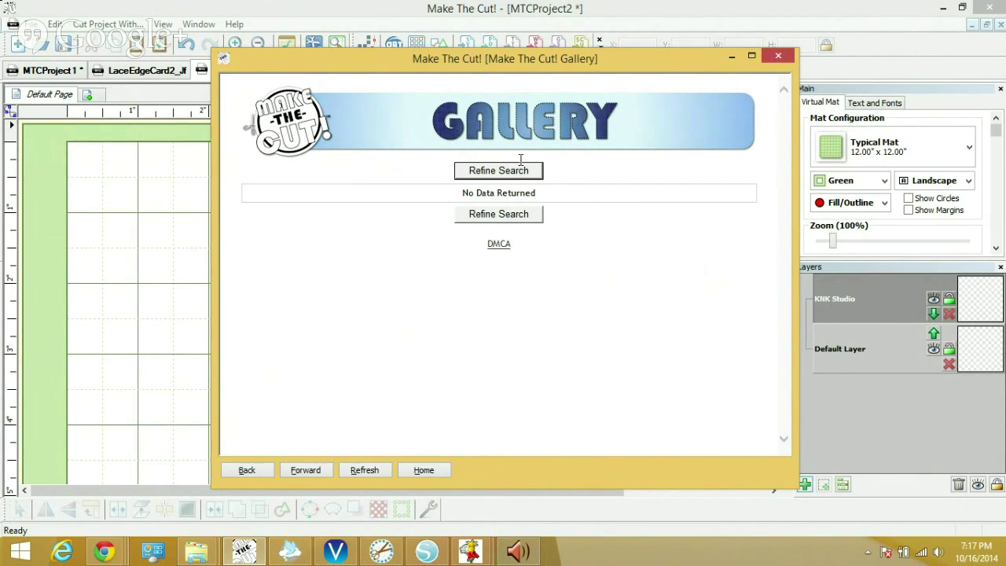
Step: Fix 'spllit' to 'split monogram', rerun the search, and download the single result
left_click(525, 170)
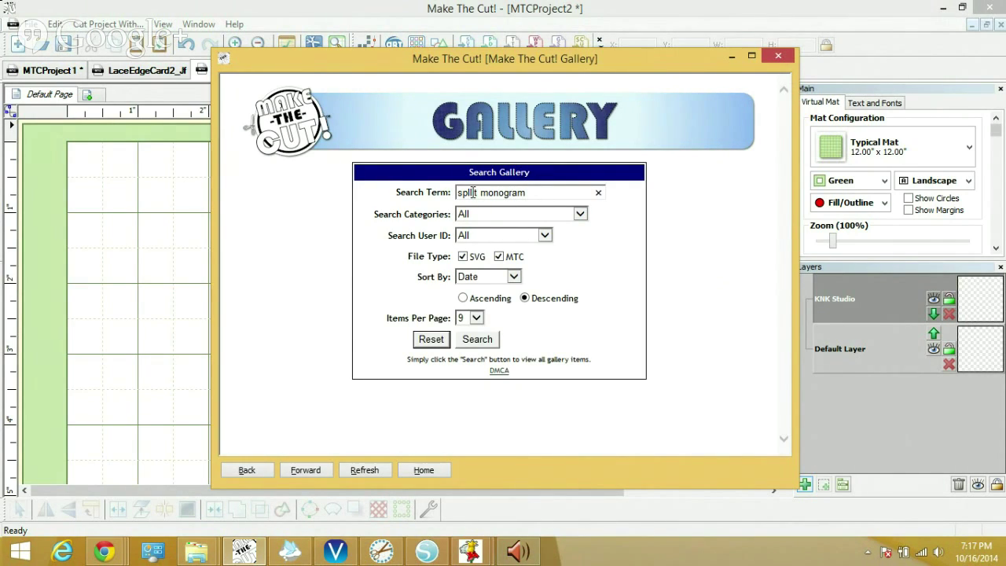
left_click(473, 193)
key("BackSpace")
left_click(480, 339)
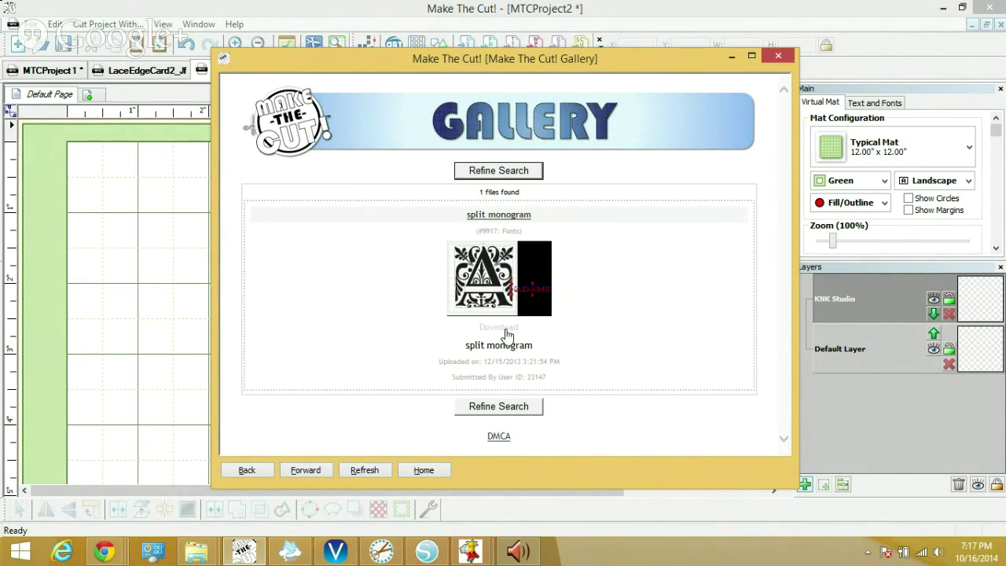
left_click(502, 329)
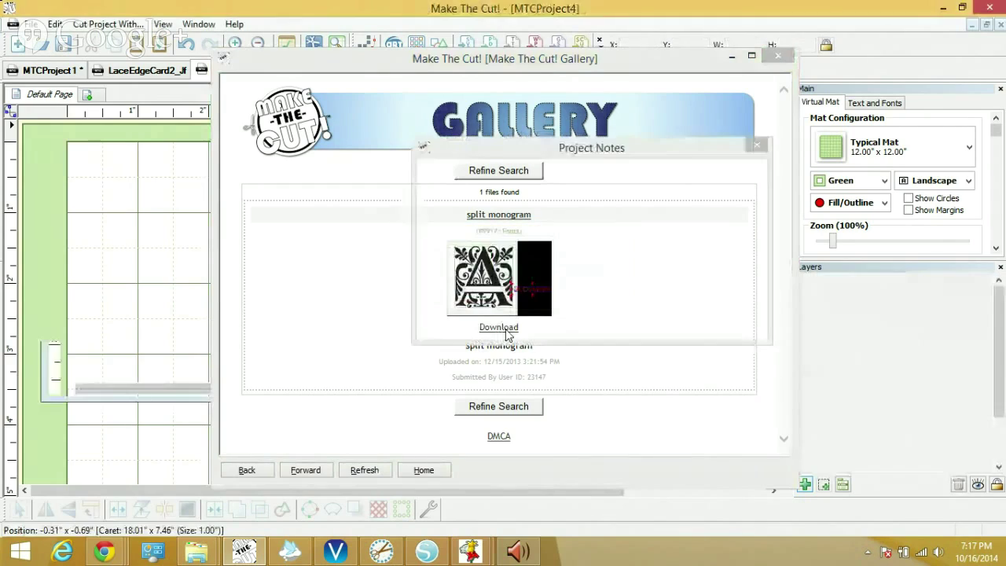
Step: Delete the ADAMS text and trash the extra layers, keeping only the monogram A's layer
left_click(778, 57)
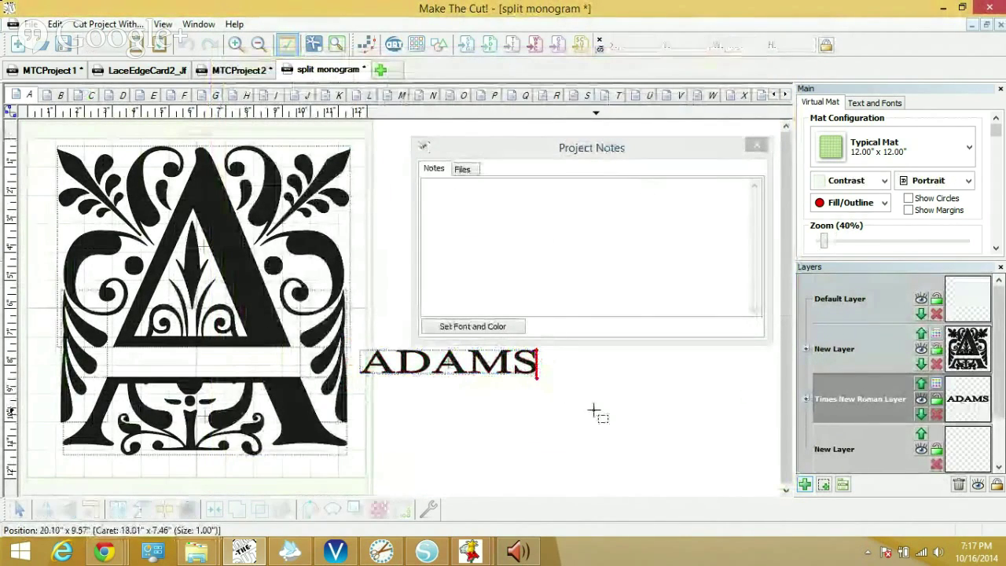
left_click_drag(595, 410, 358, 340)
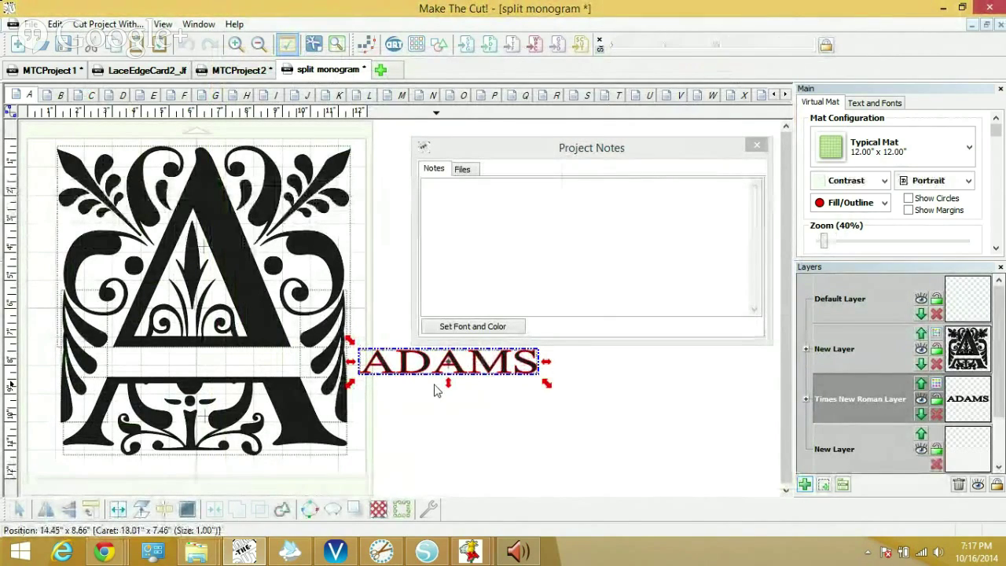
key("Delete")
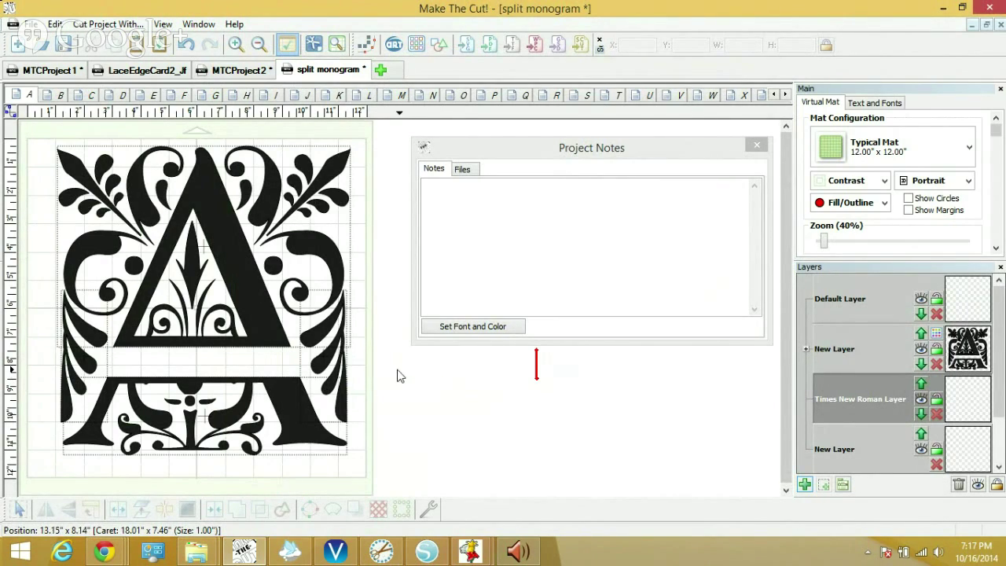
left_click(276, 343)
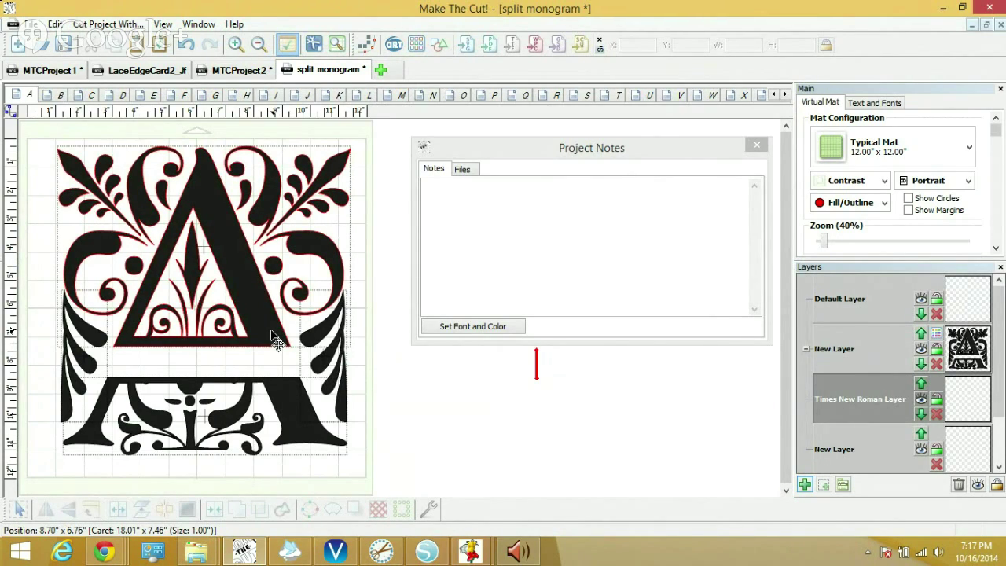
left_click(959, 485)
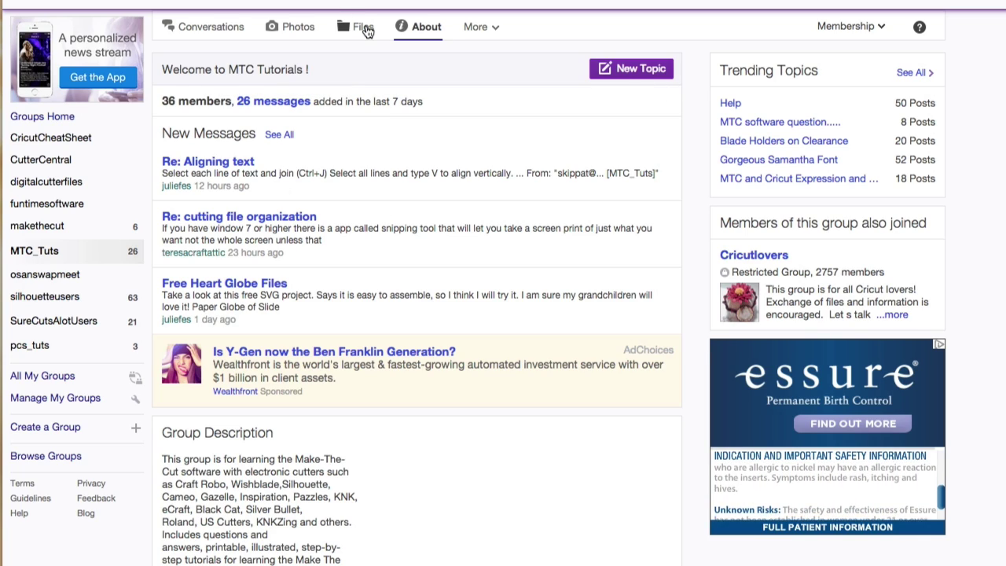
Step: Go to the MTC Tutorials group's Files section
left_click(366, 29)
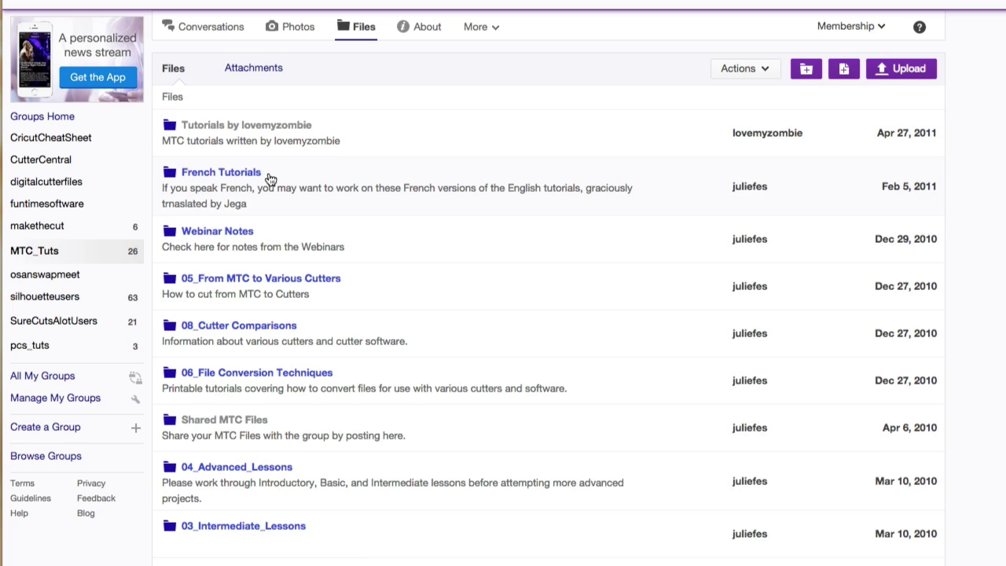
scroll(267, 177, "down", 3)
scroll(267, 179, "down", 1)
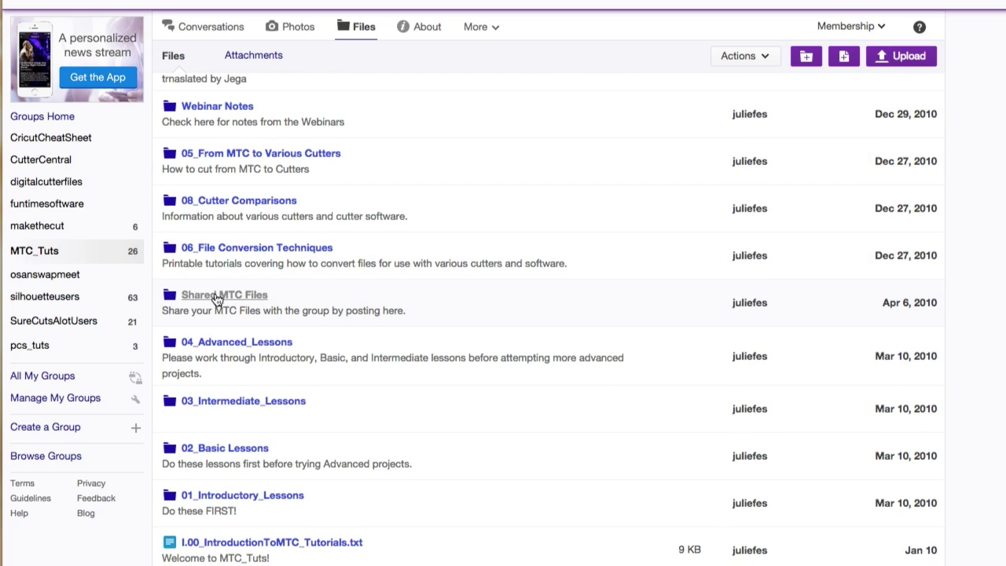
Step: Open Shared MTC Files and scroll down to RegalSplitMonogramSVG_JF.zip (973 KB)
left_click(217, 297)
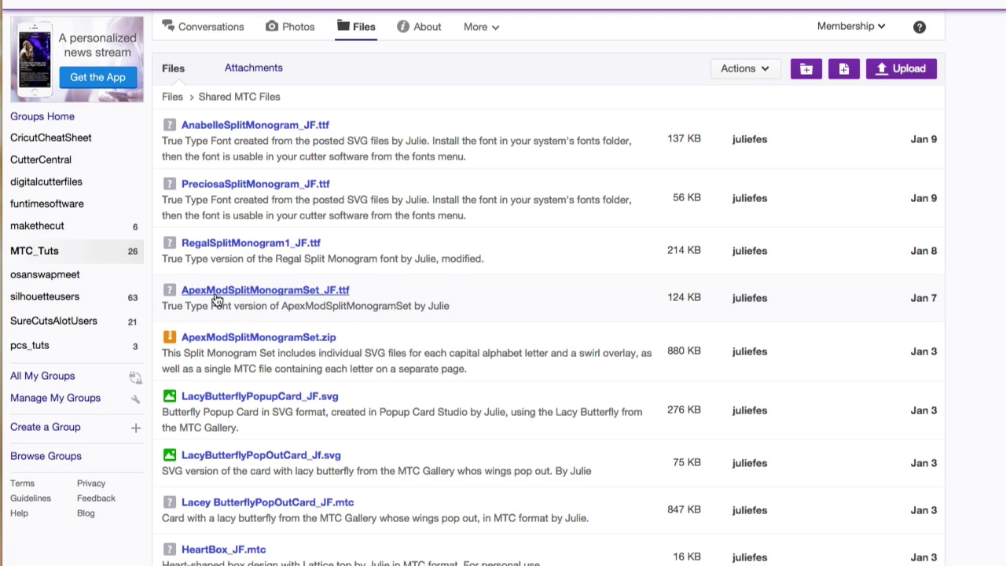
scroll(395, 333, "down", 5)
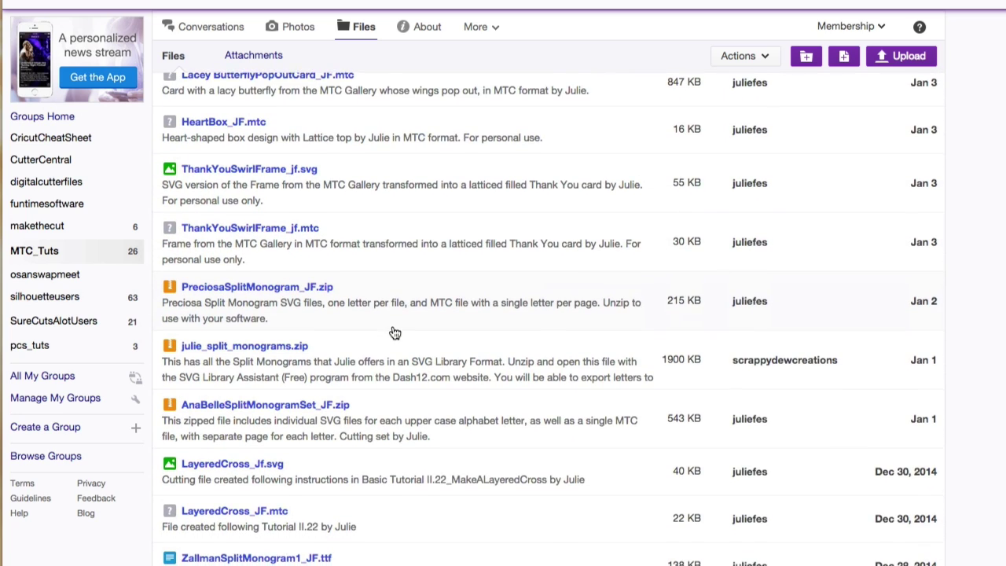
scroll(395, 333, "down", 1)
scroll(395, 333, "down", 5)
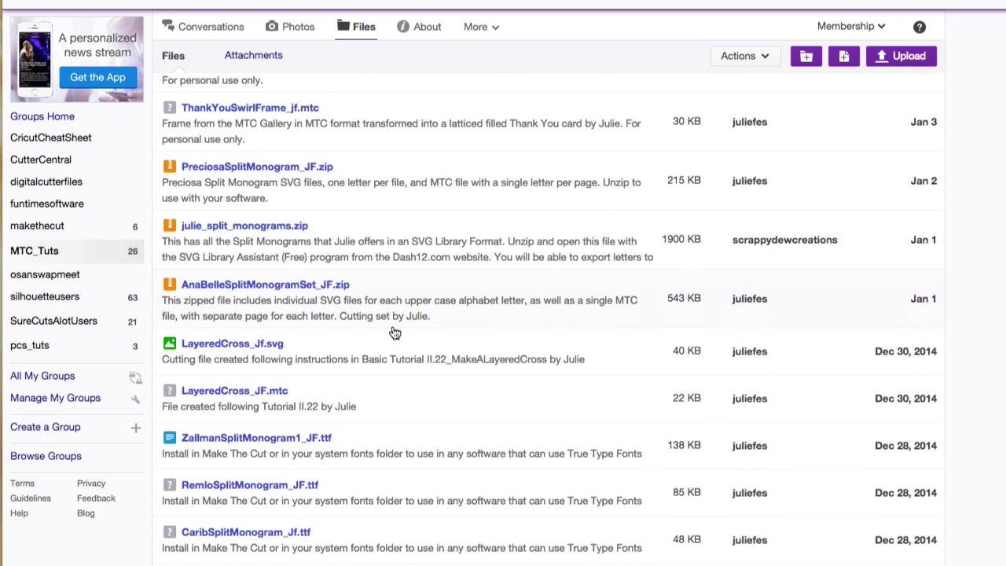
scroll(394, 332, "down", 5)
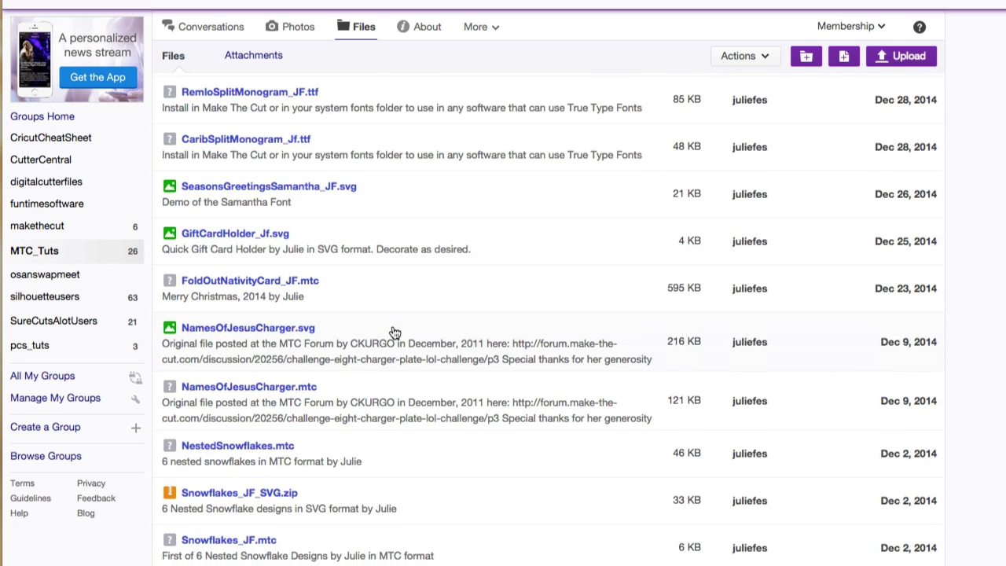
scroll(395, 333, "down", 1)
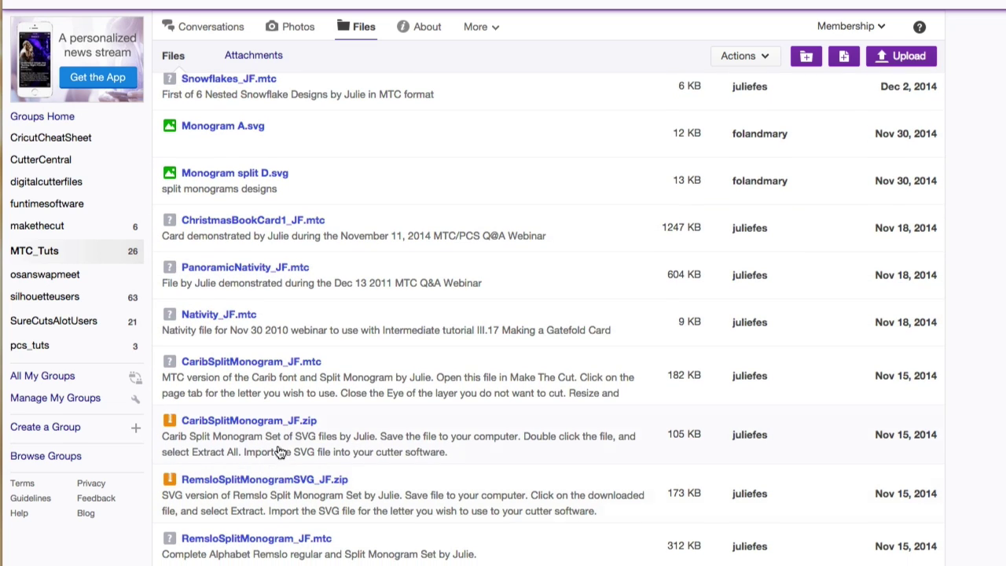
scroll(281, 451, "down", 1)
scroll(281, 458, "down", 3)
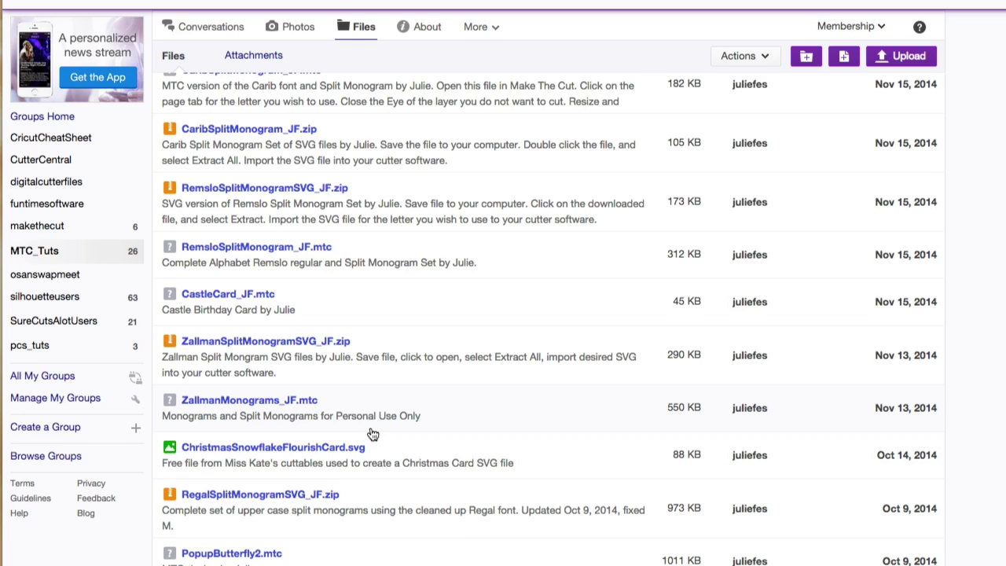
scroll(373, 434, "up", 20)
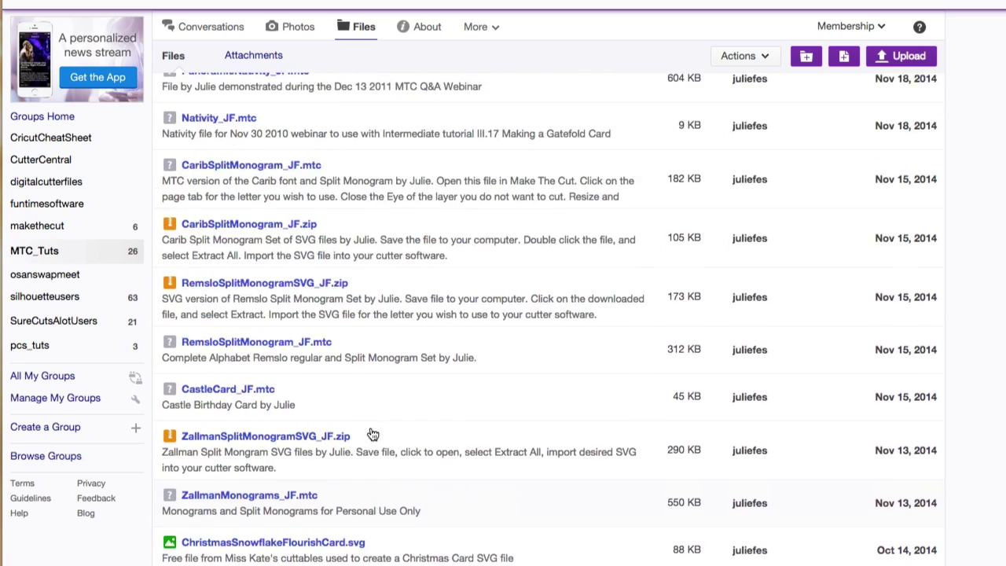
scroll(372, 434, "up", 6)
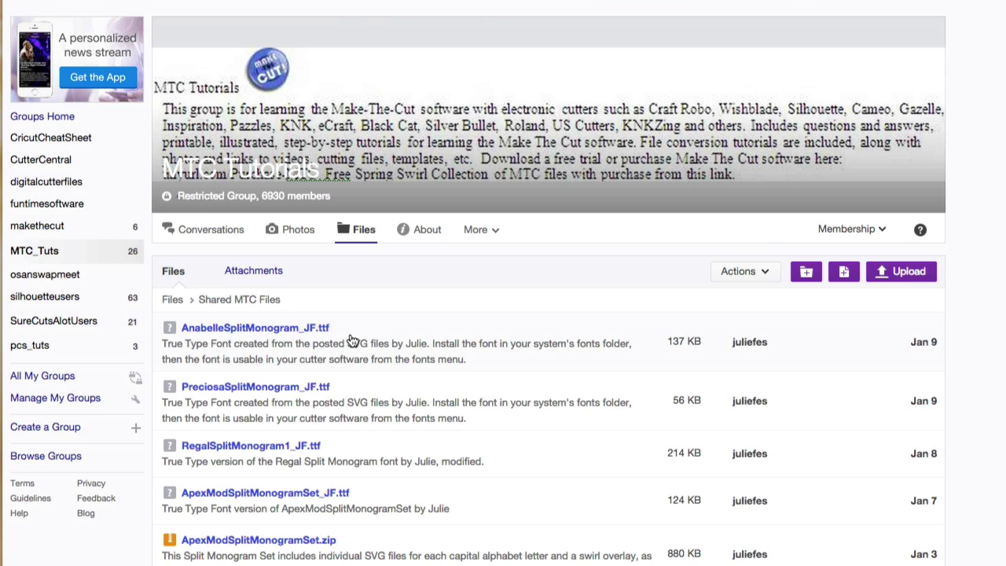
scroll(480, 371, "down", 5)
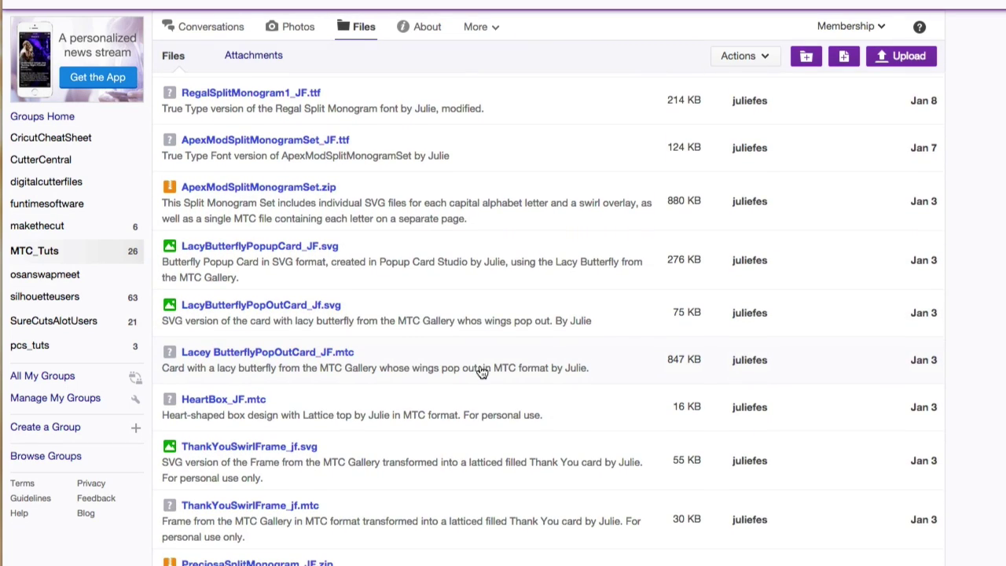
scroll(482, 371, "down", 3)
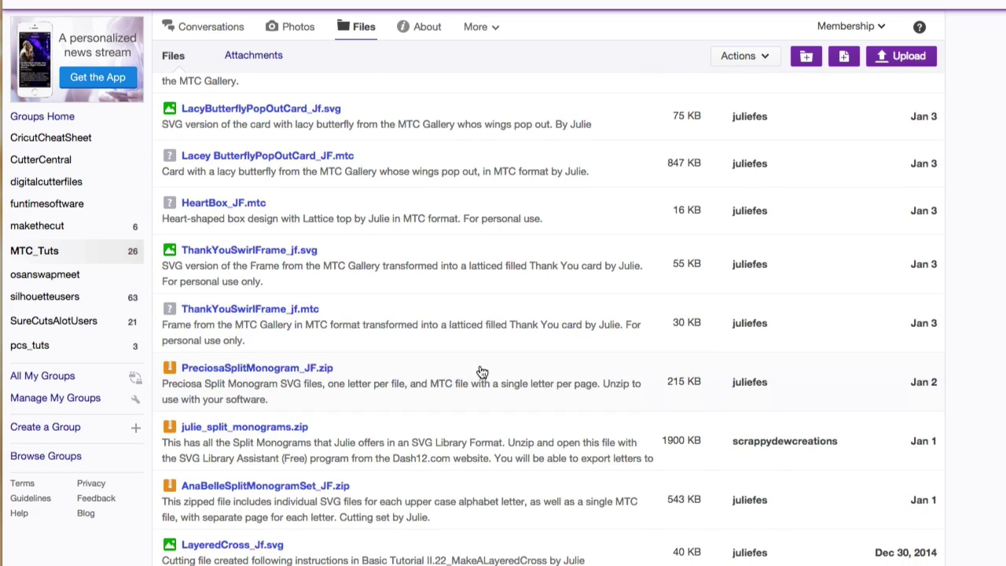
scroll(479, 371, "down", 5)
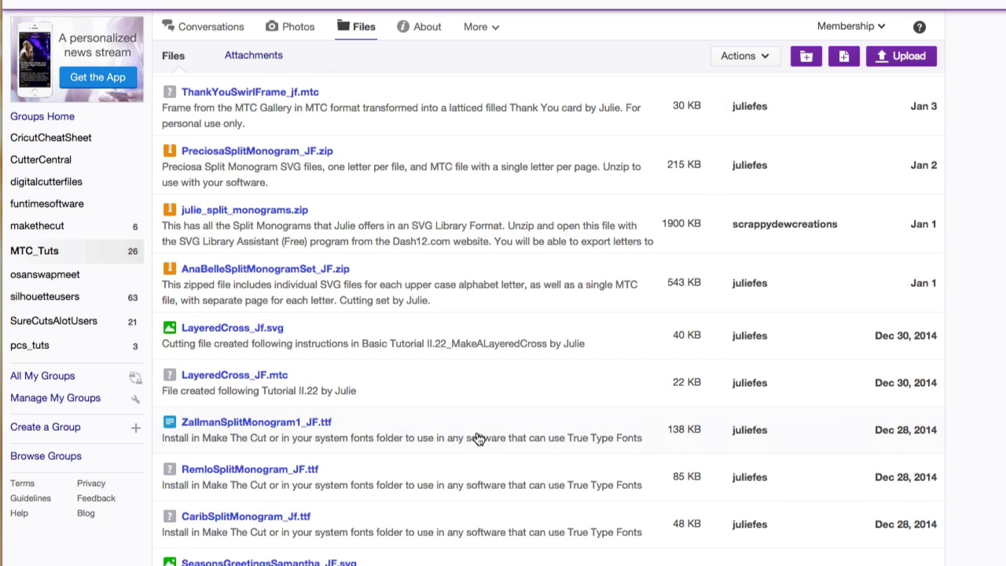
scroll(477, 458, "down", 3)
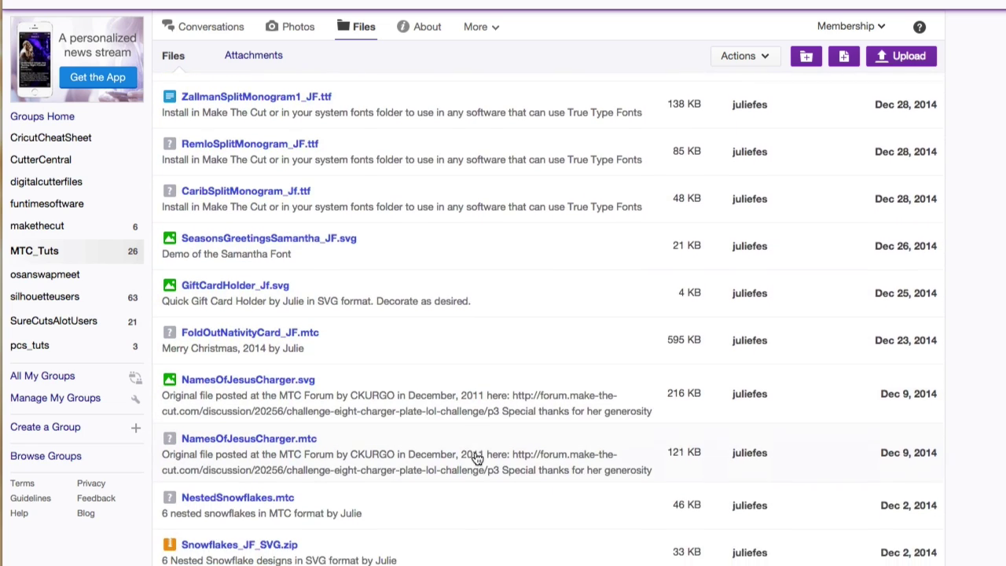